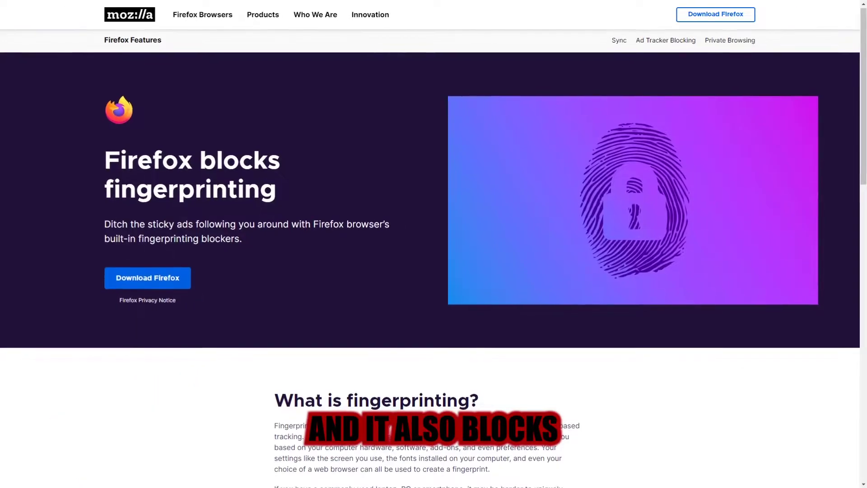
Scroll down the Firefox features page toward the Total Cookie Protection announcement
scroll(430, 226, "down", 1)
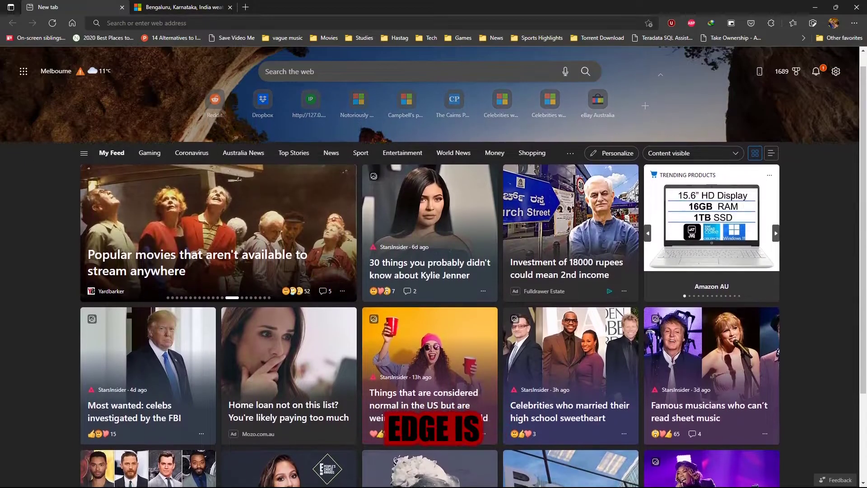
Scroll Edge's new tab news feed, then open Settings from the Settings and more menu
scroll(434, 271, "down", 1)
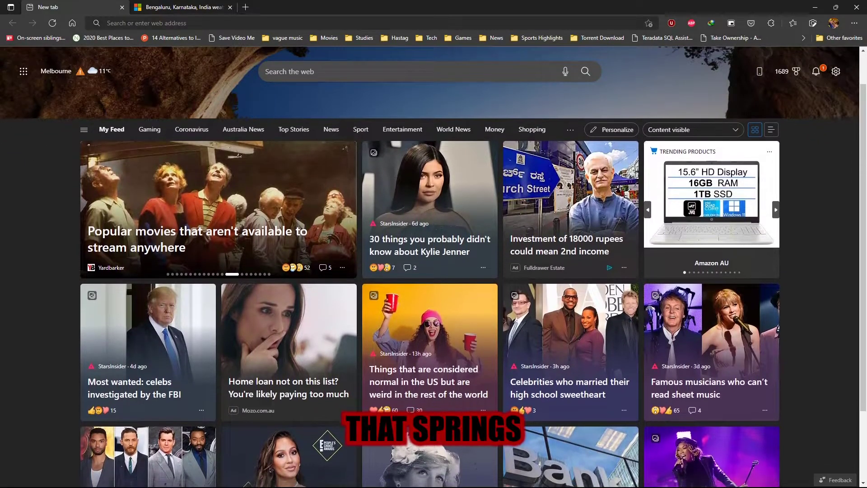
scroll(434, 271, "down", 1)
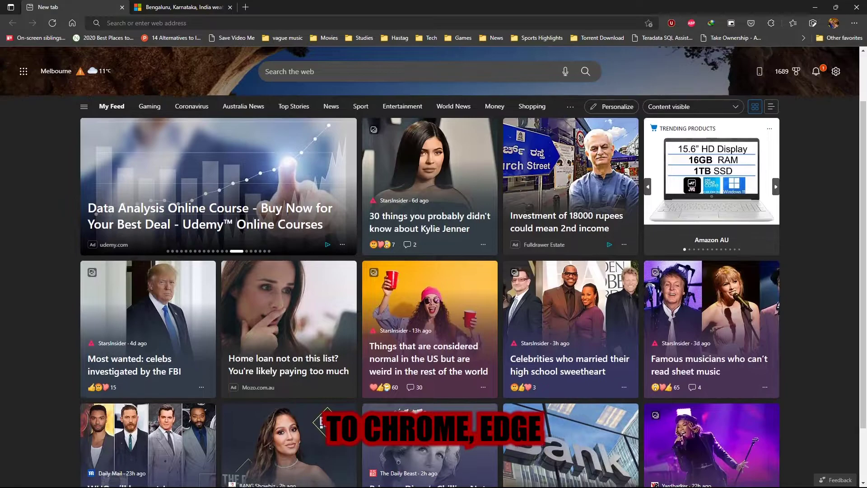
scroll(434, 271, "down", 1)
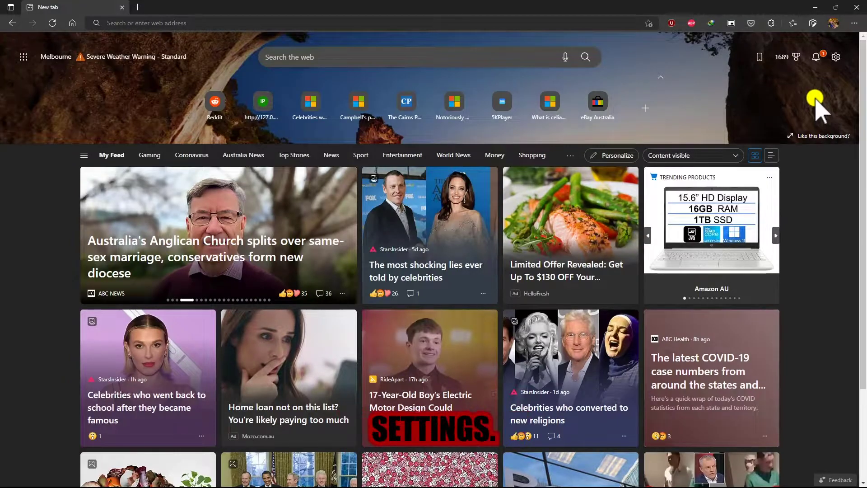
left_click(854, 23)
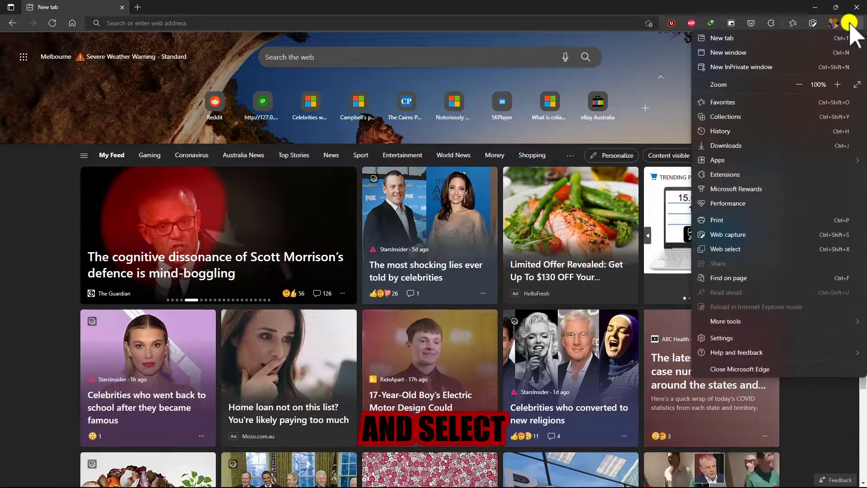
left_click(760, 337)
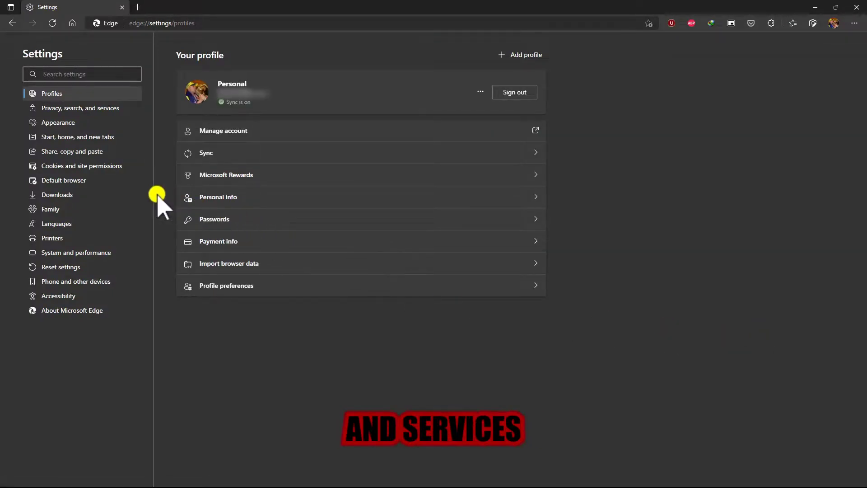
Under Privacy, search, and services, switch tracking prevention from Basic to Strict
left_click(97, 119)
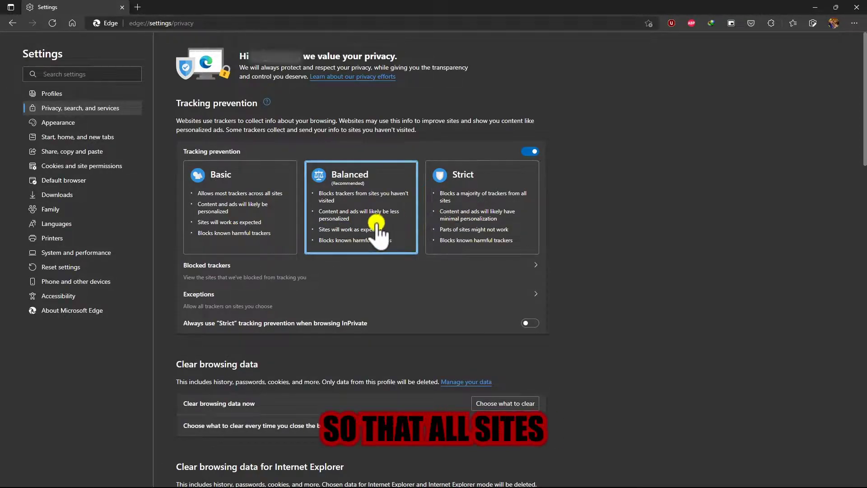
left_click(258, 223)
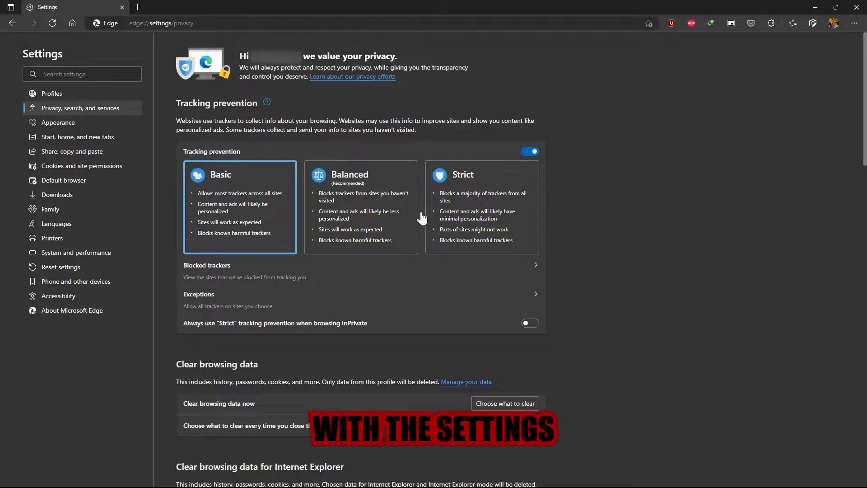
left_click(461, 216)
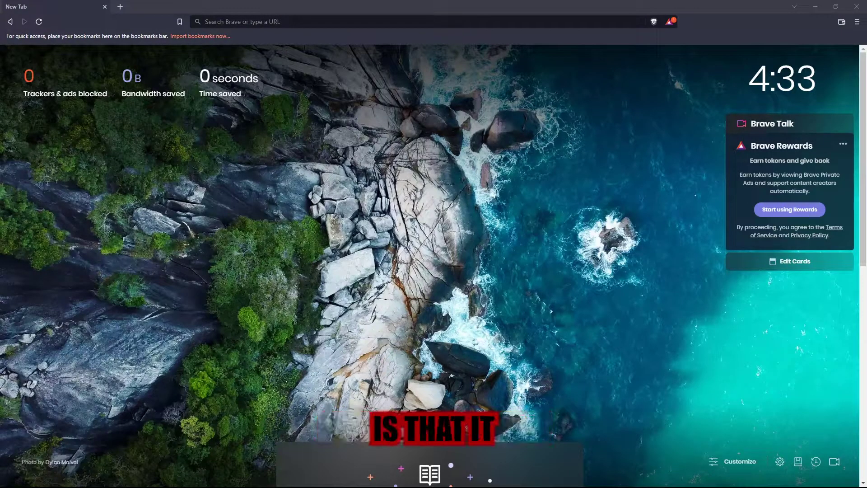
scroll(430, 307, "down", 4)
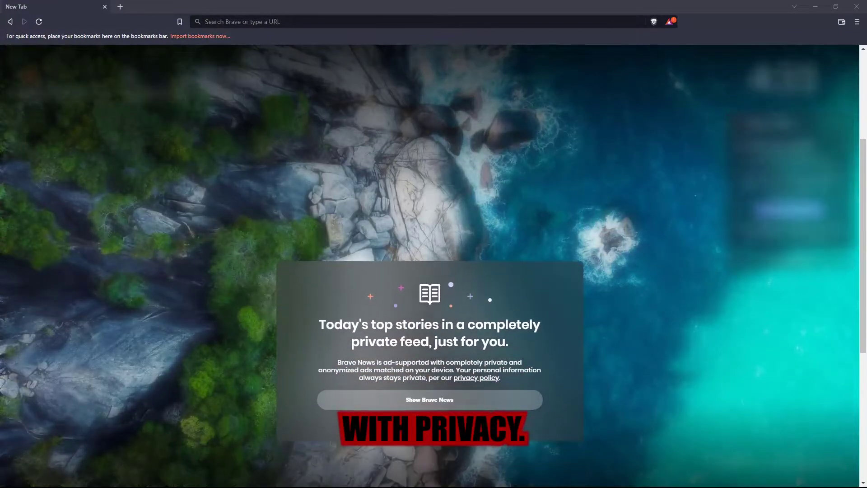
scroll(429, 307, "down", 1)
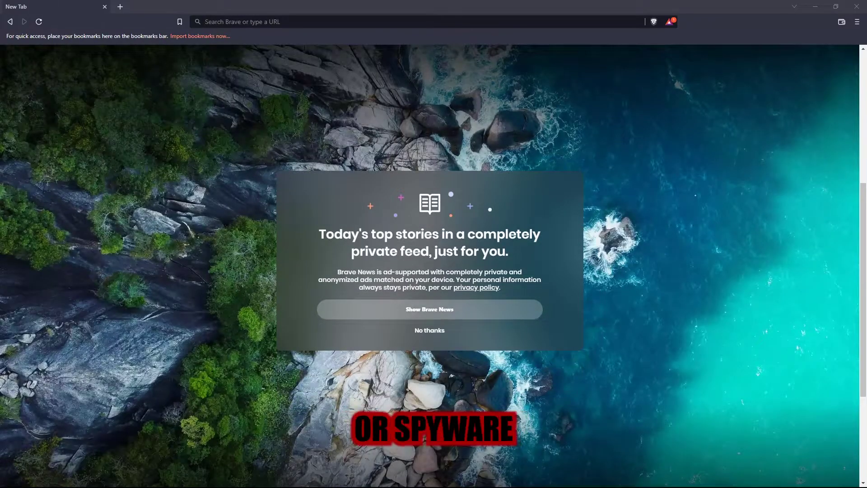
scroll(430, 307, "down", 1)
scroll(430, 307, "down", 1)
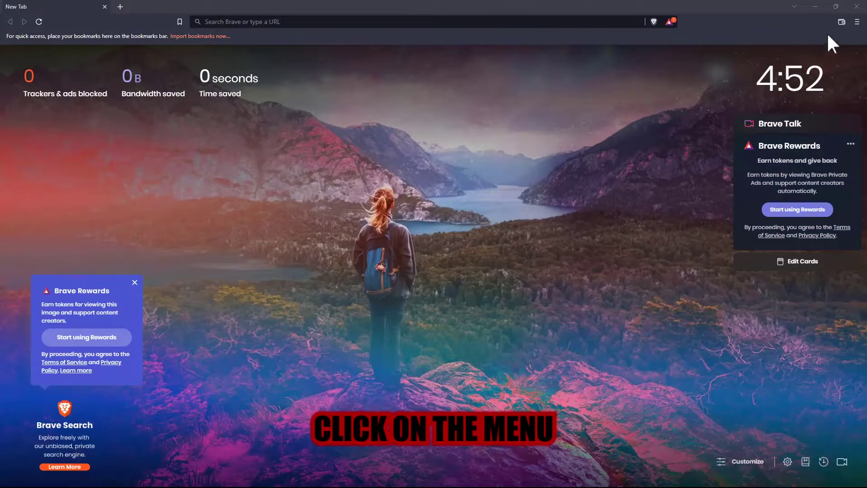
Go to Brave Settings > Shields and expand the Trackers & ads blocking level dropdown
left_click(857, 21)
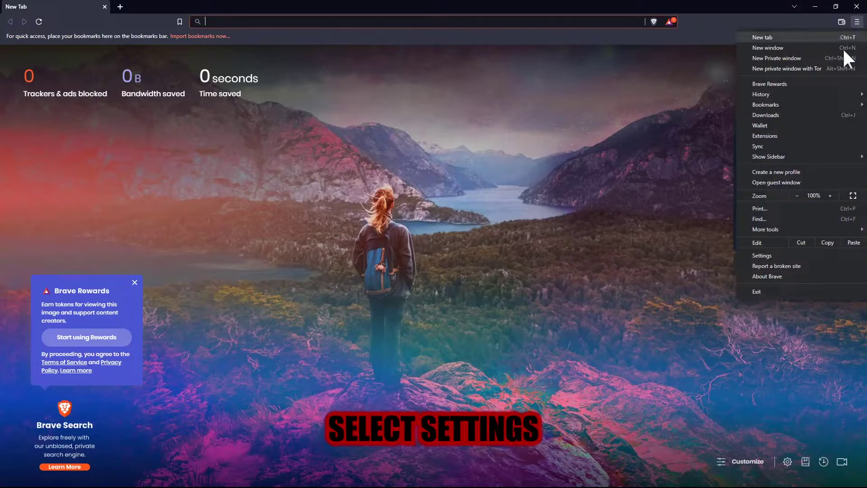
left_click(769, 255)
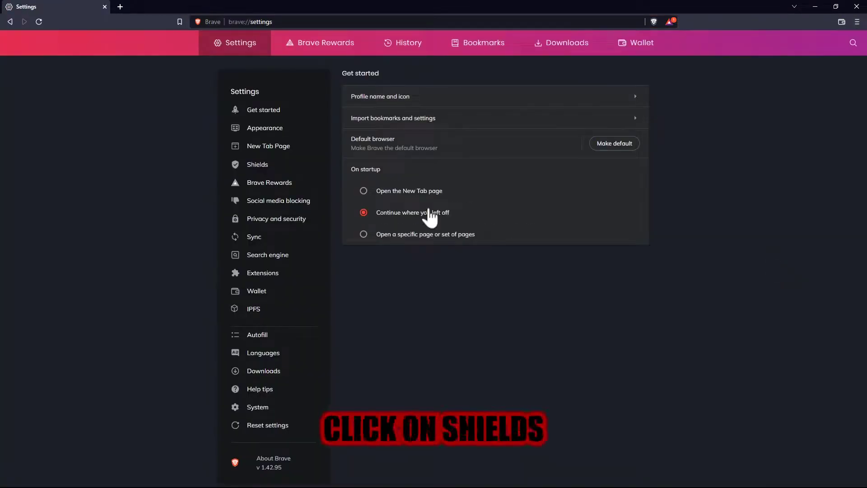
left_click(258, 165)
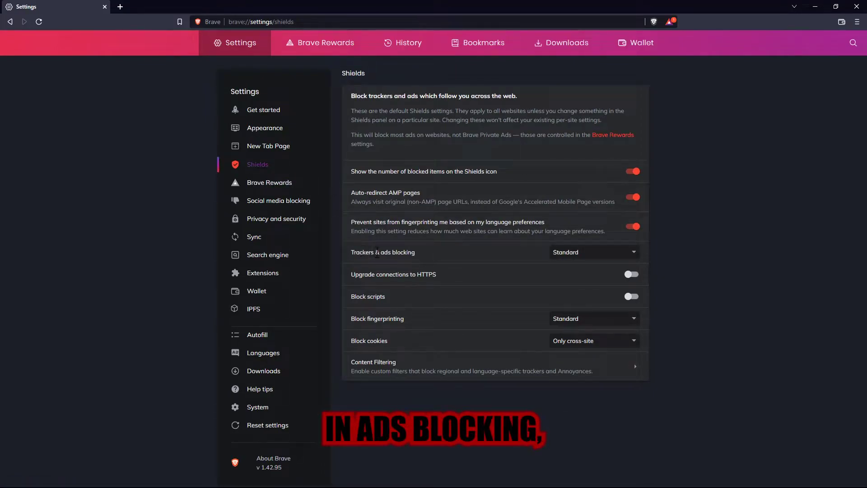
left_click(580, 255)
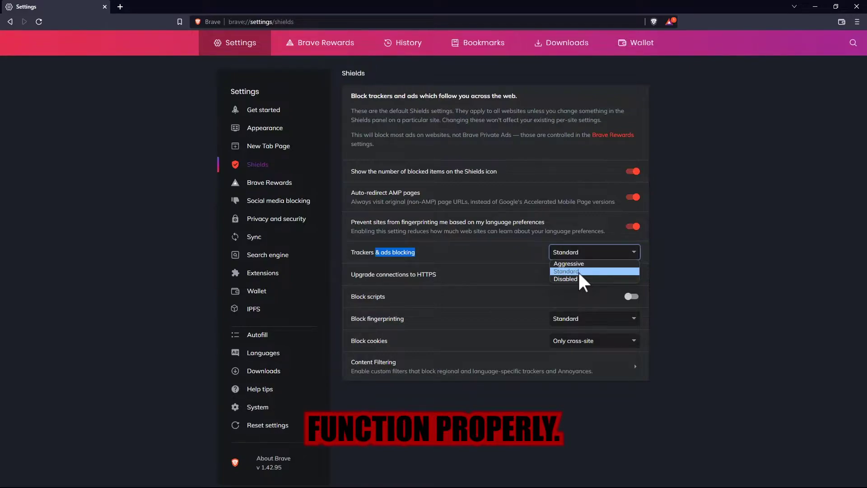
Enable HTTPS upgrades; keep trackers Standard, fingerprinting Standard, cookies blocked only cross-site
left_click(578, 270)
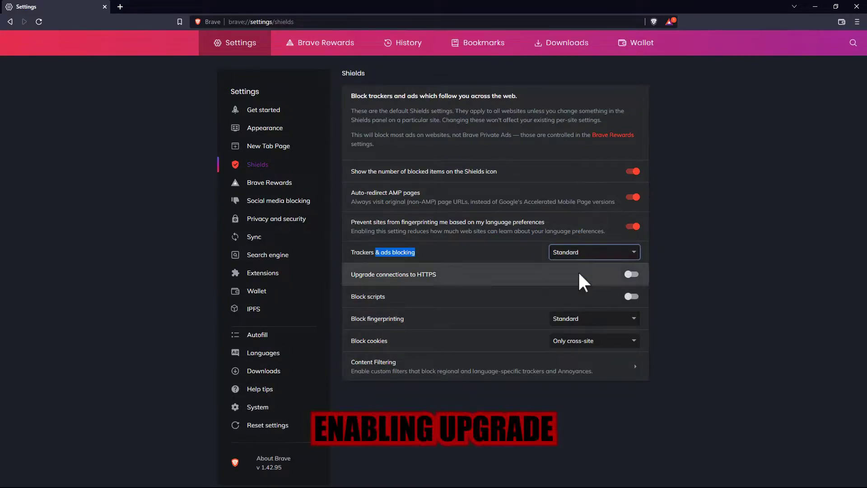
left_click(637, 276)
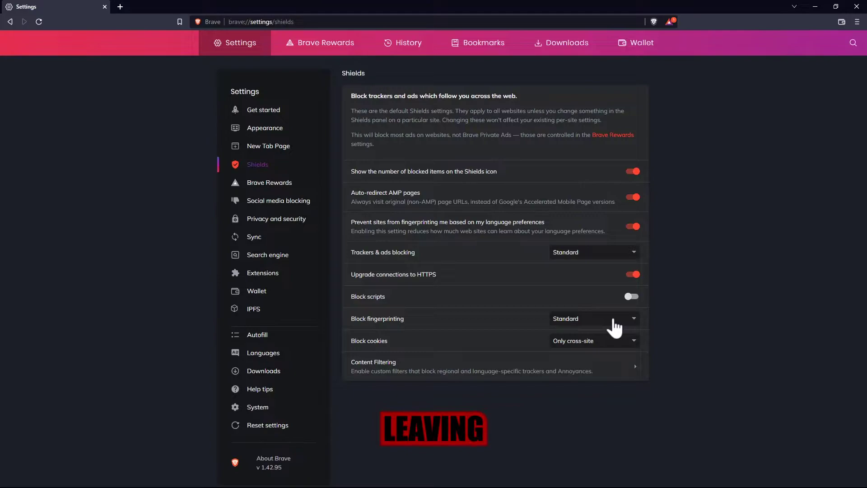
left_click(560, 322)
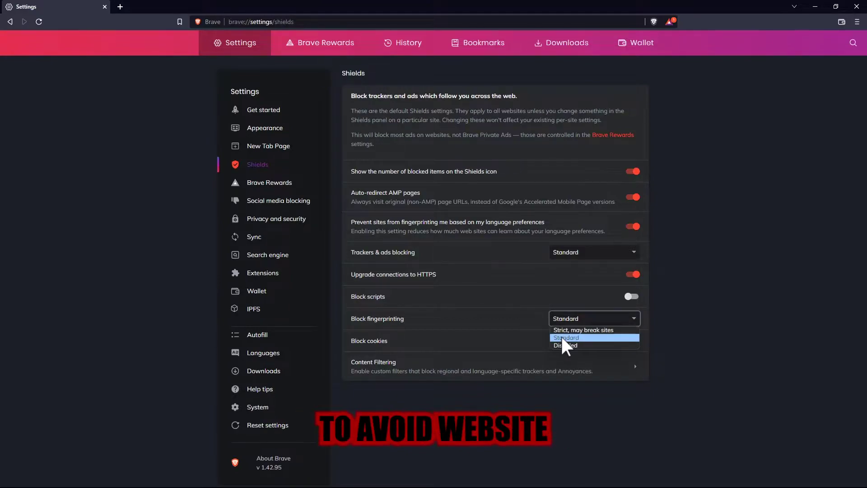
left_click(562, 338)
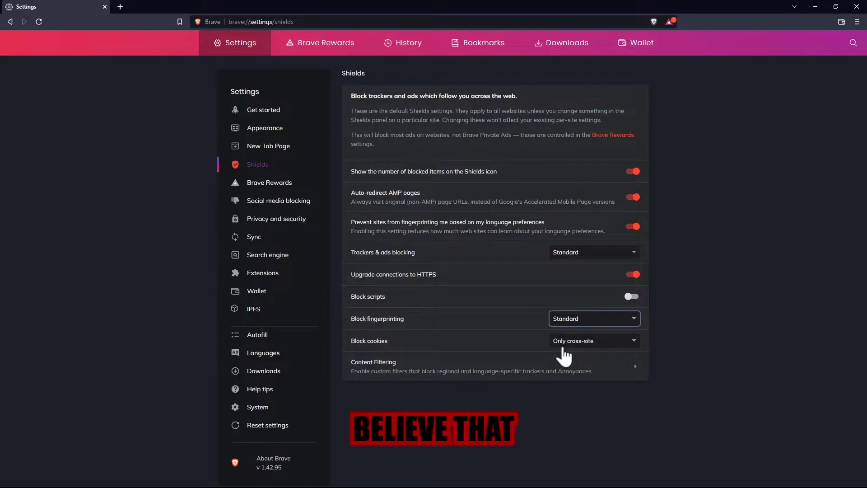
left_click(564, 348)
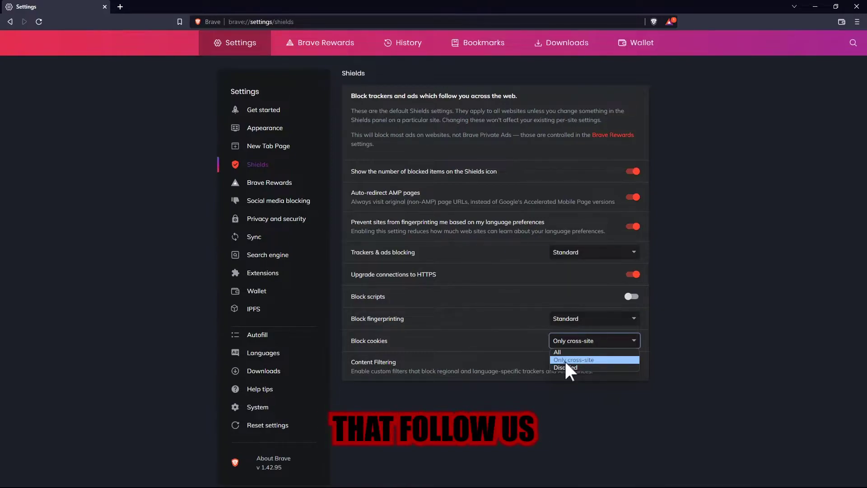
left_click(565, 360)
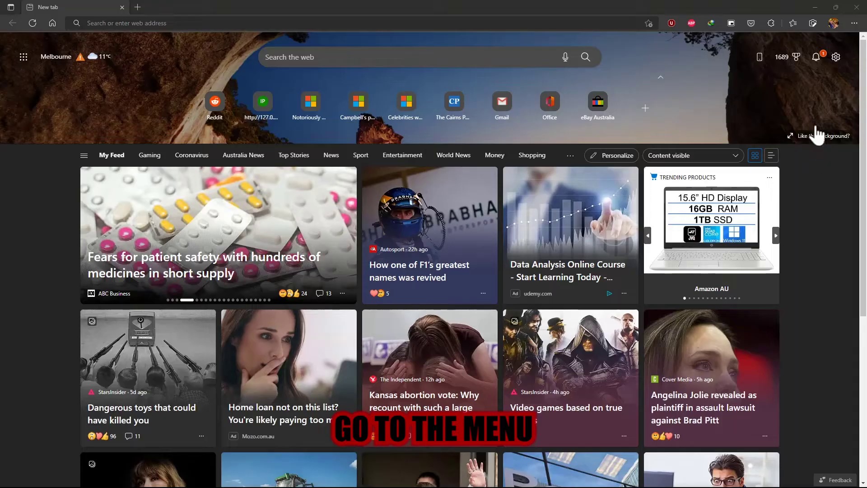
In Edge's System and performance settings, turn on efficiency mode and its PC gaming improvement
left_click(855, 26)
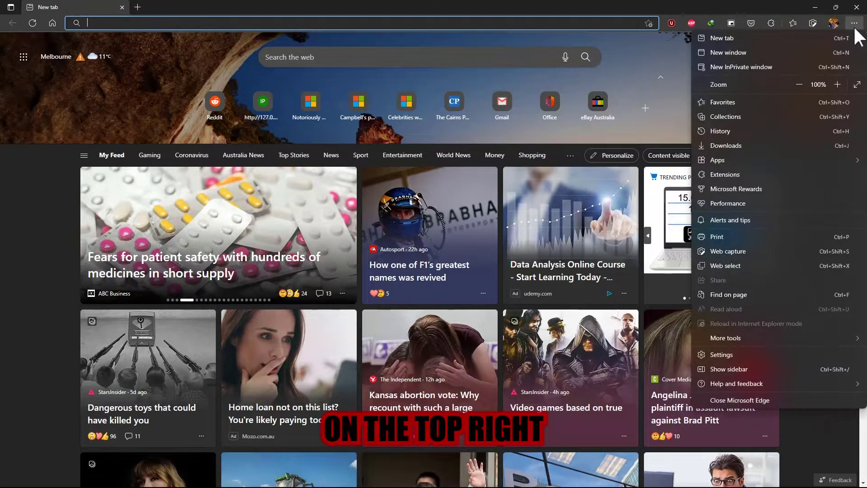
left_click(776, 359)
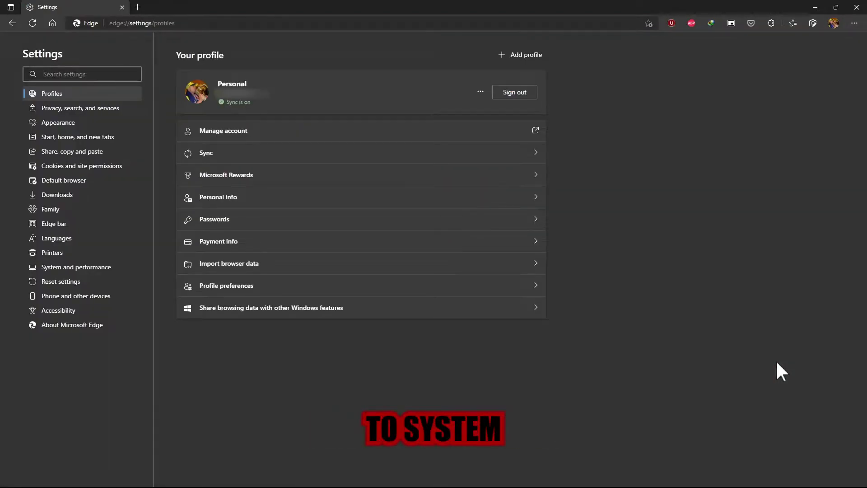
left_click(104, 270)
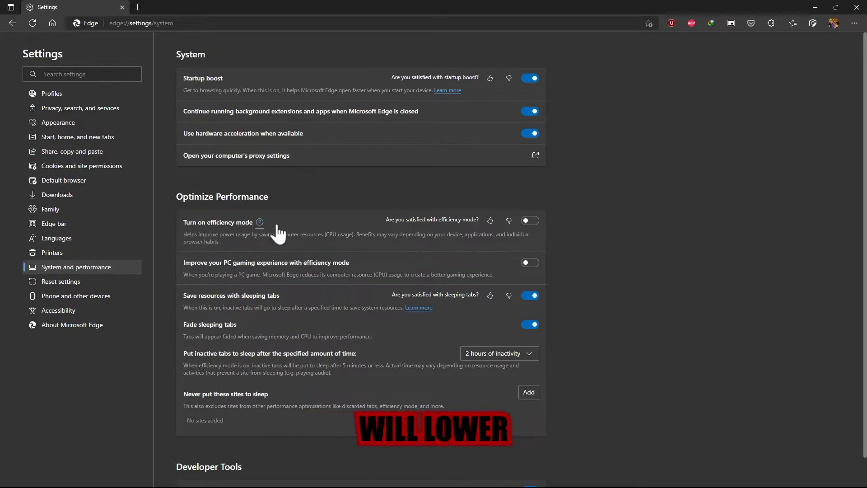
left_click(533, 227)
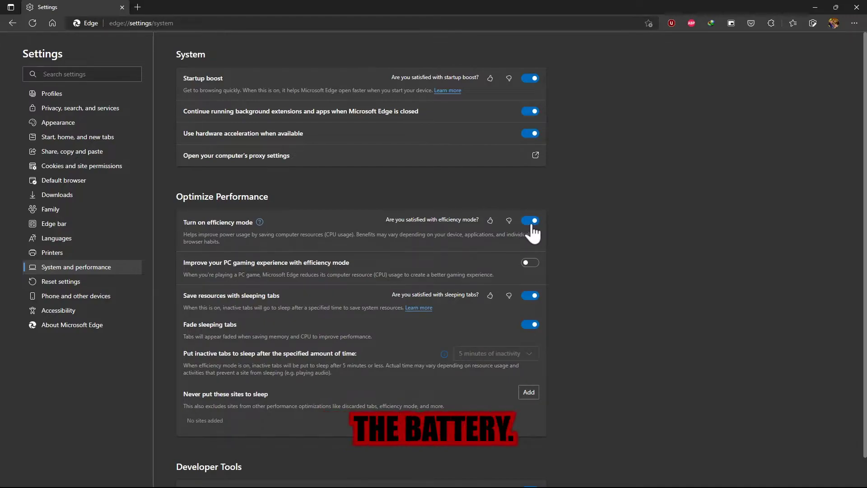
left_click(532, 267)
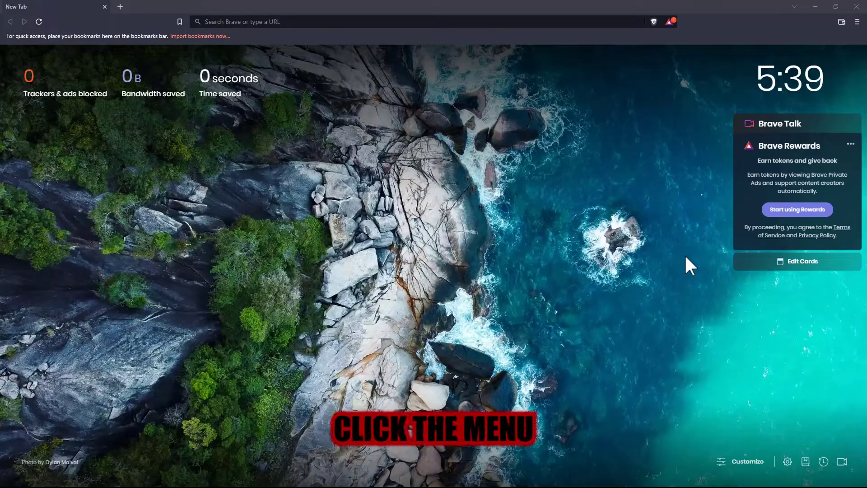
Open a New private window with Tor from Brave's main menu
left_click(857, 22)
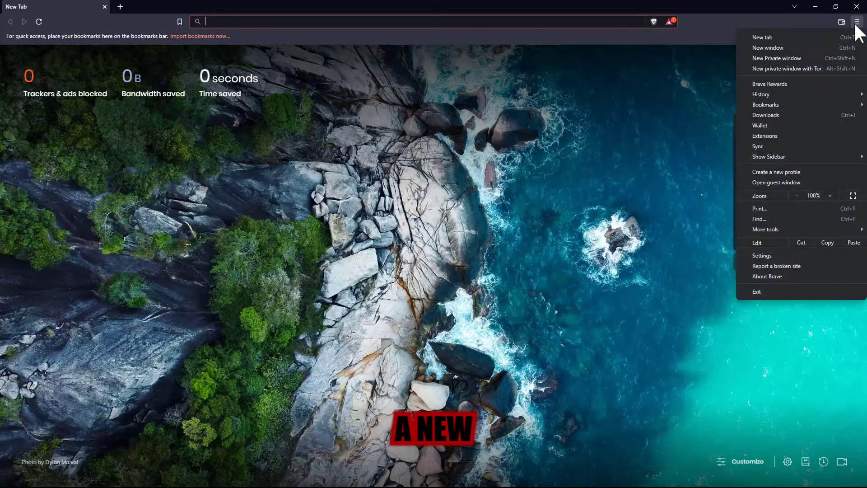
left_click(830, 68)
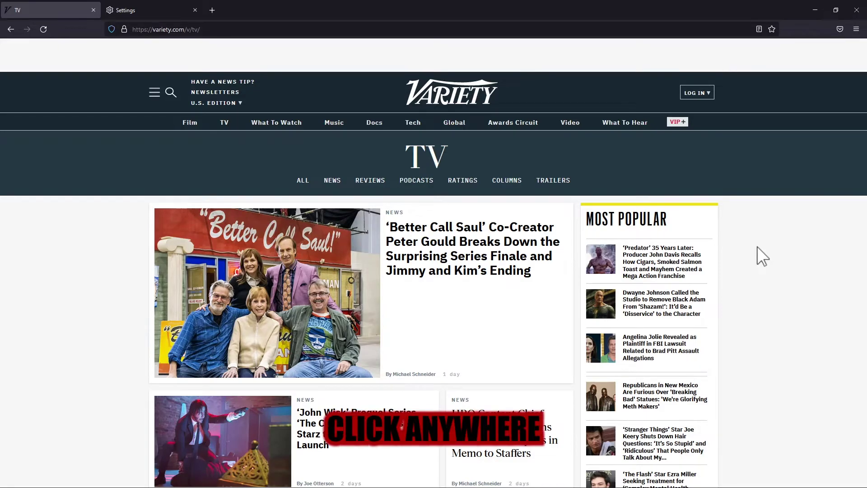
Take a Firefox screenshot, selecting the Better Call Saul photo and trimming the region's right and top edges
right_click(757, 247)
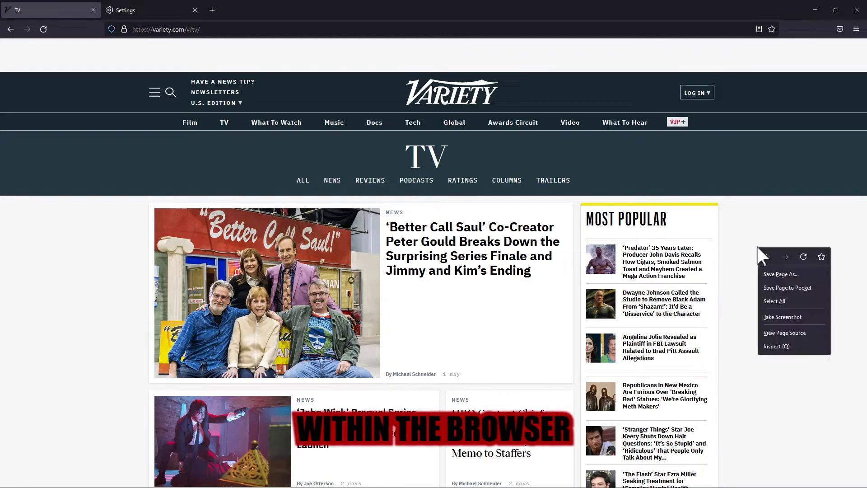
left_click(765, 317)
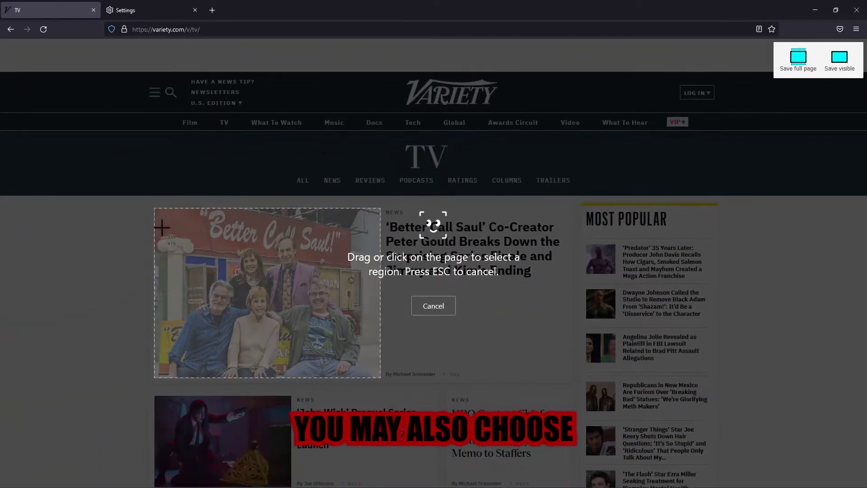
mouse_move(157, 210)
left_mouse_down()
mouse_move(262, 267)
mouse_move(379, 375)
left_mouse_up()
left_click_drag(379, 292, 376, 292)
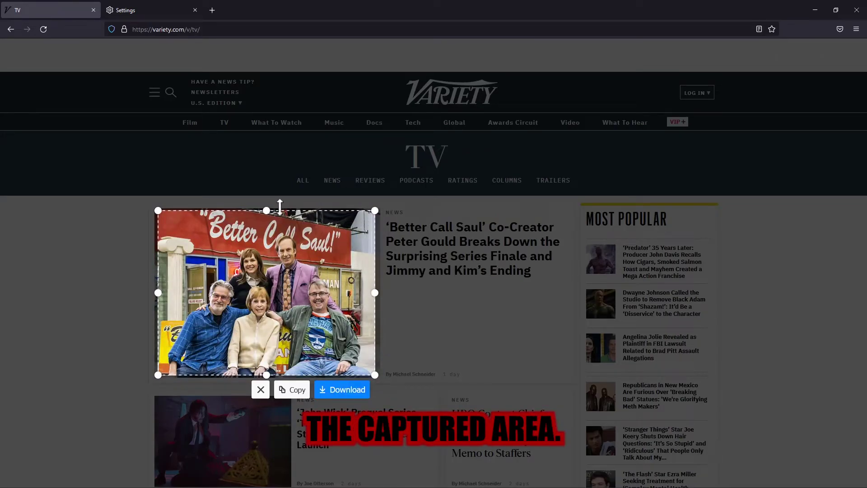
left_click_drag(280, 206, 281, 216)
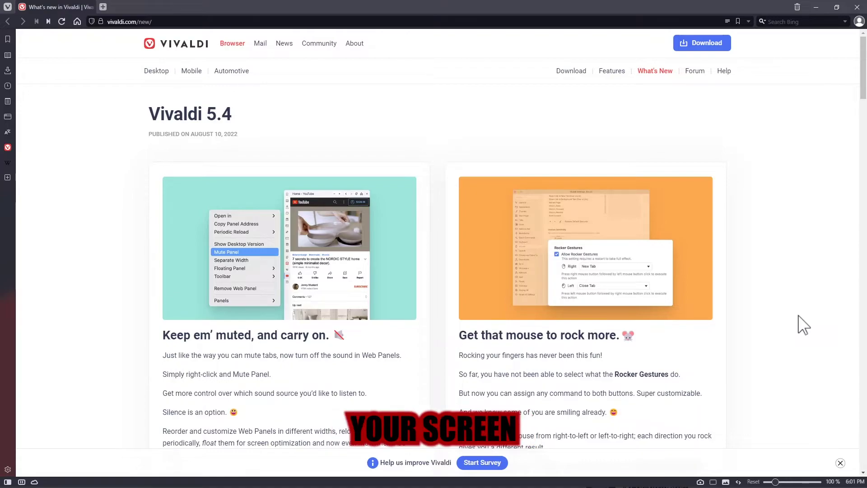
Start Vivaldi's page capture from the status bar and expand the Save as PNG output list
left_click(700, 482)
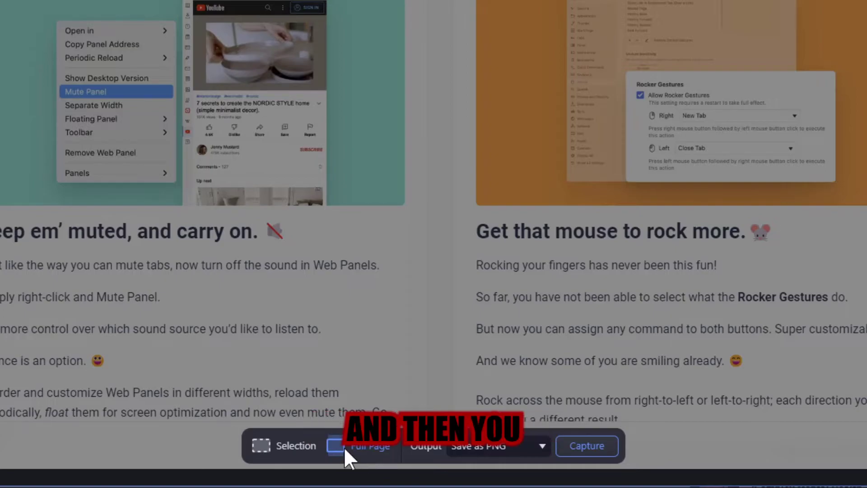
left_click(493, 450)
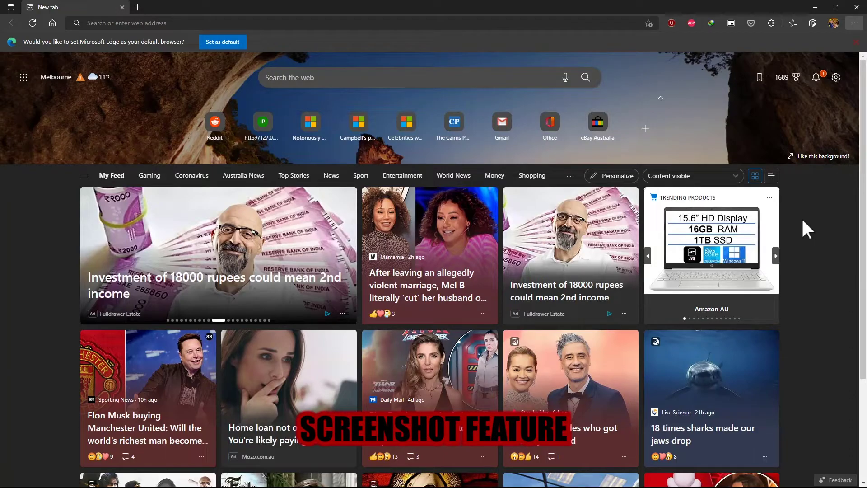
Start an Edge web capture and mark the top news card as the capture area
left_click(814, 23)
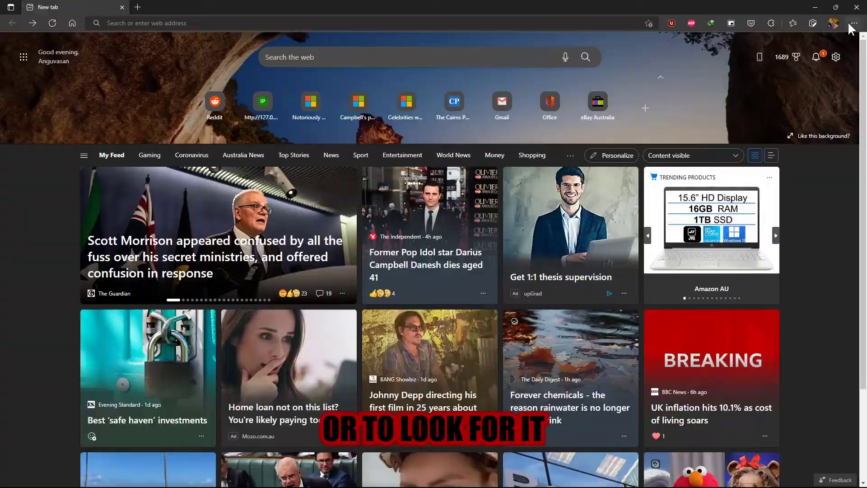
left_click(845, 39)
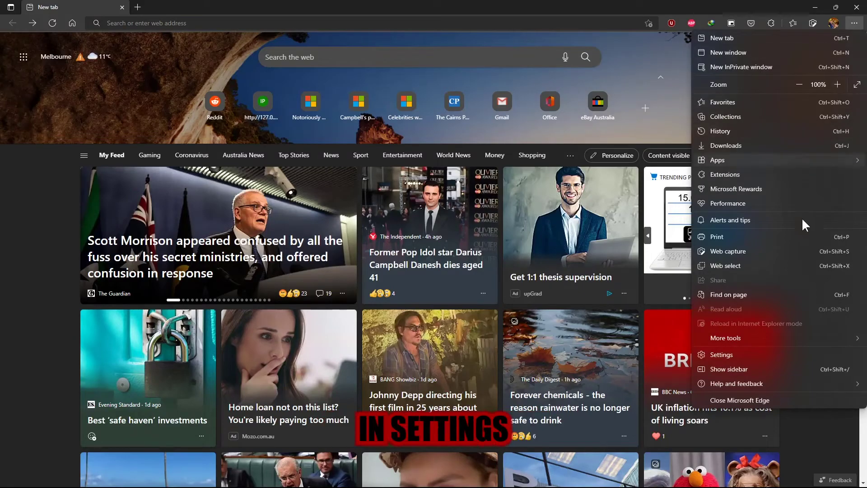
left_click(741, 354)
left_click(80, 126)
scroll(536, 289, "down", 12)
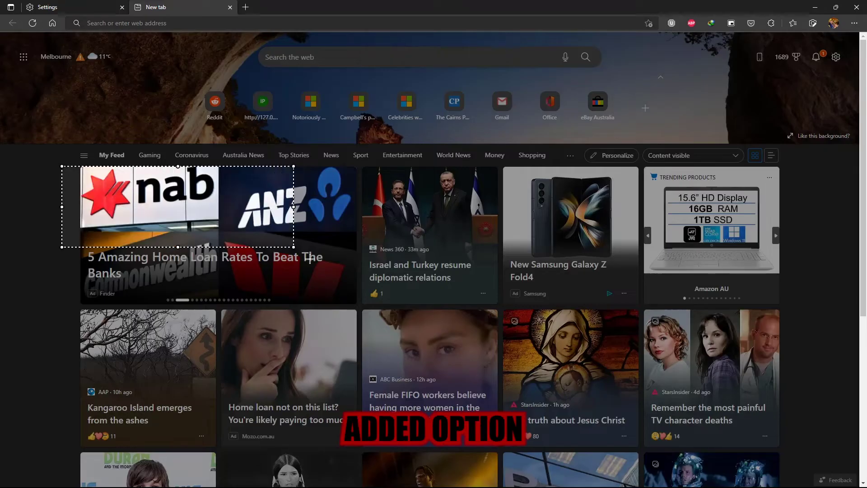
left_click_drag(294, 300, 363, 308)
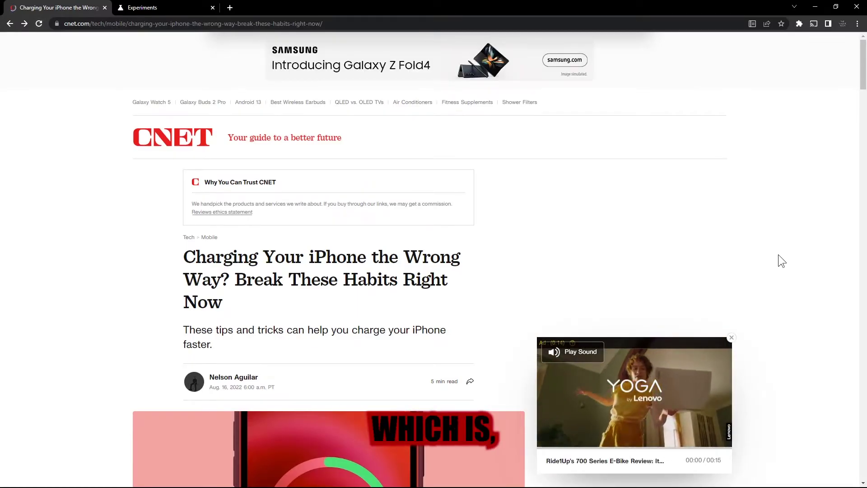
Switch the CNET iPhone charging article to Chrome's Reader Mode and scroll through the simplified text
left_click(752, 24)
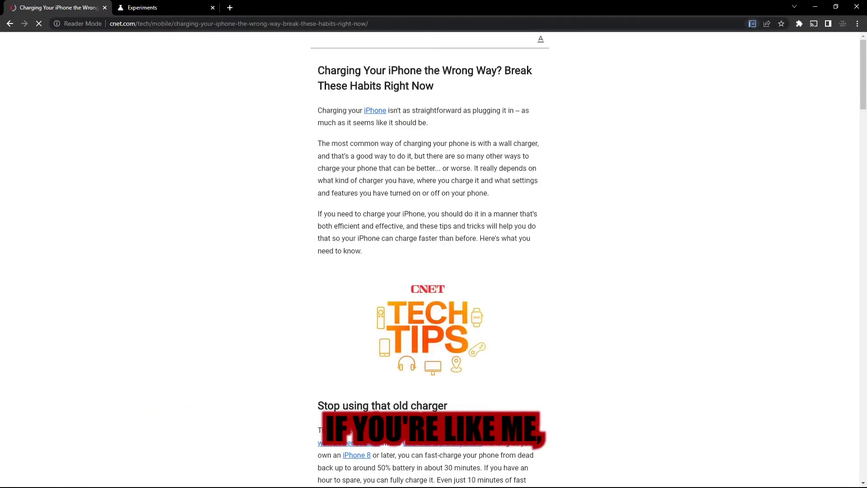
scroll(567, 77, "down", 4)
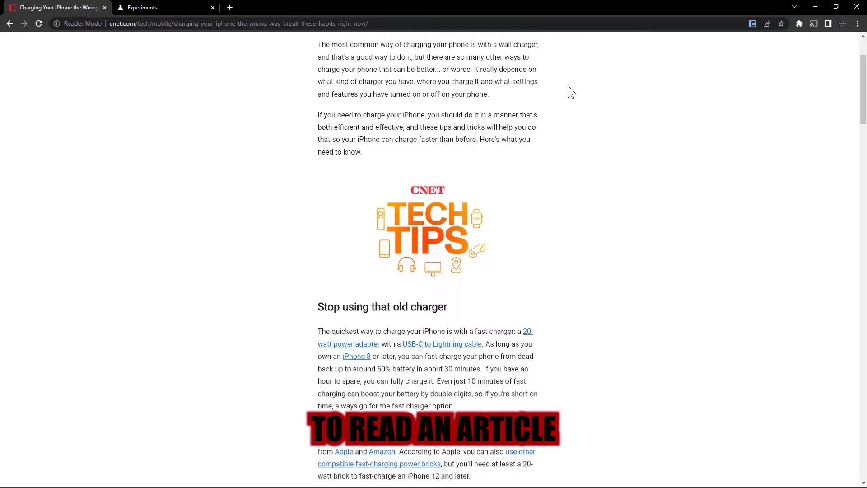
scroll(640, 83, "down", 3)
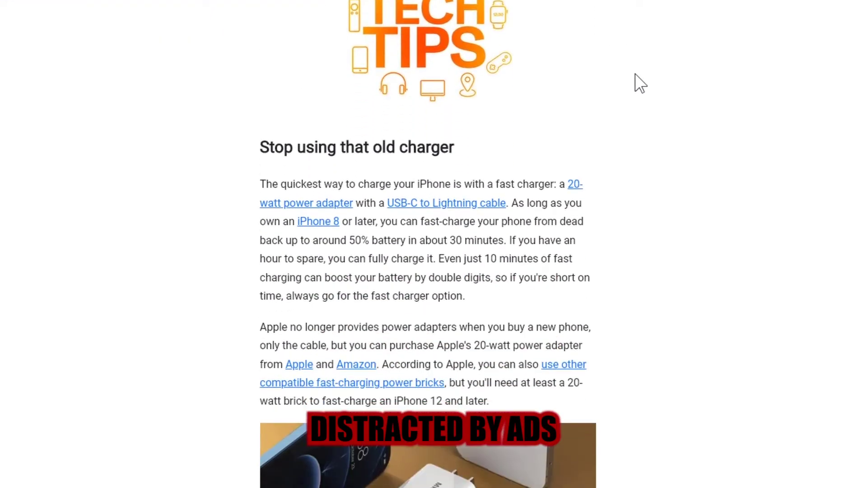
scroll(641, 83, "down", 5)
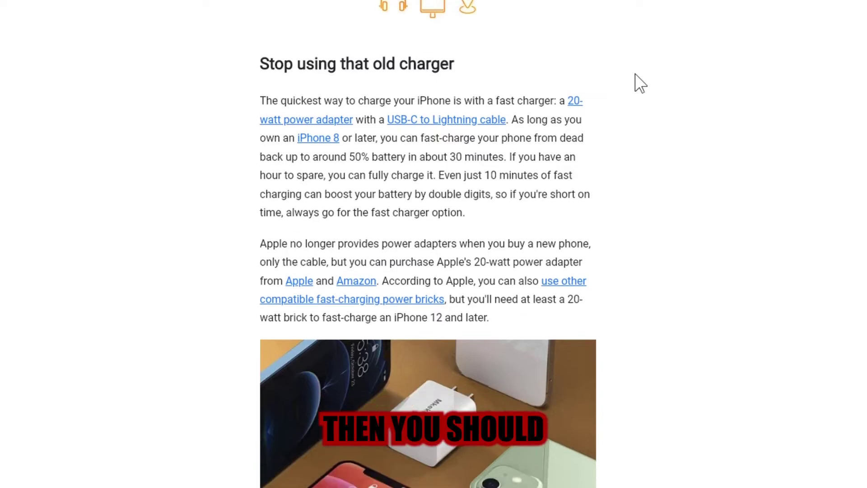
scroll(640, 84, "down", 7)
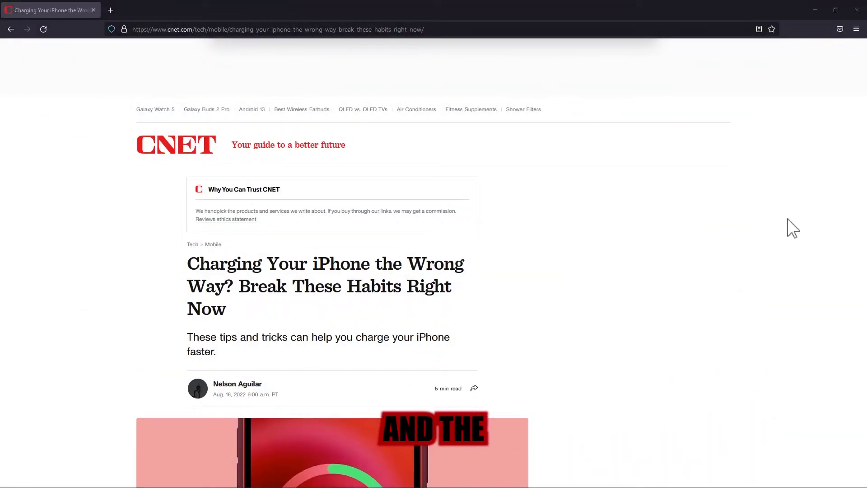
Show the CNET article in Firefox Reader View and lower its text size from 5 to 4
left_click(760, 29)
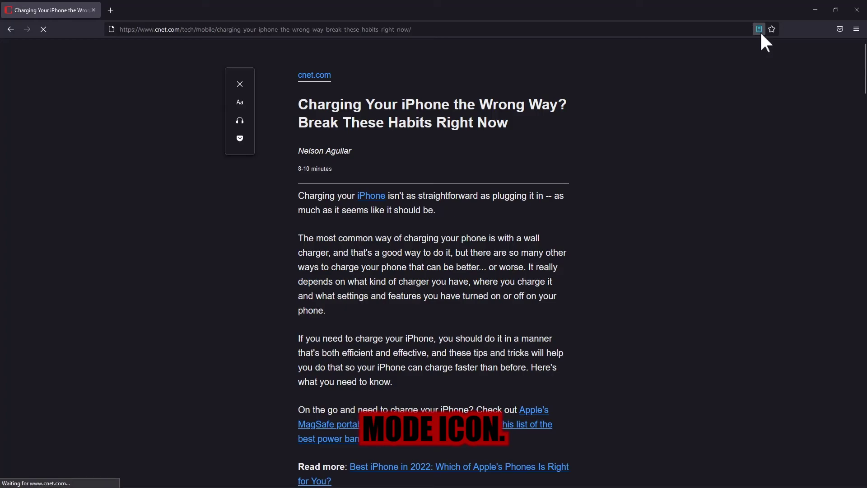
left_click(236, 102)
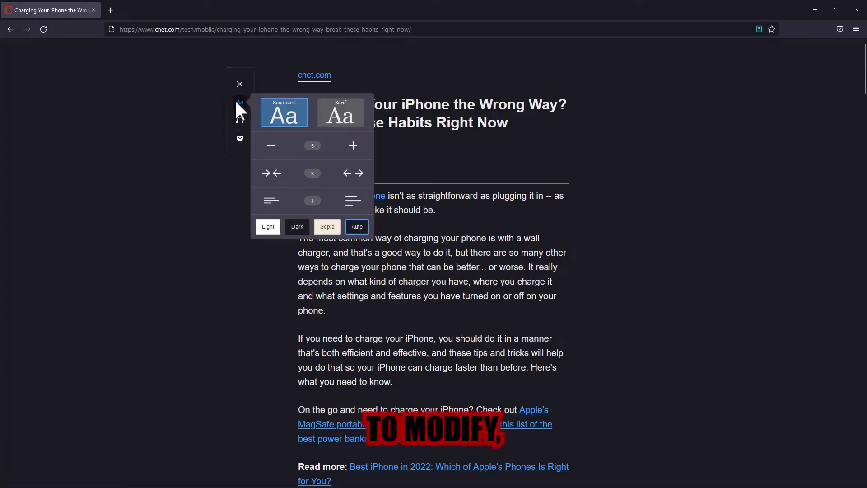
left_click(273, 145)
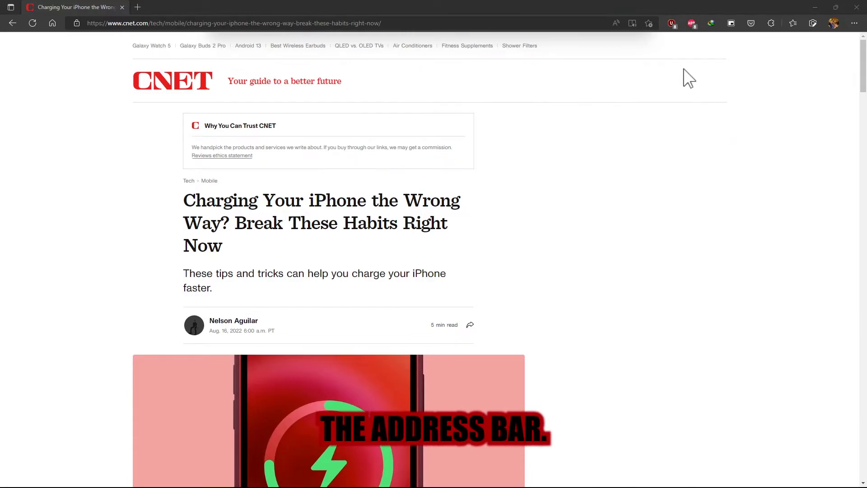
Read the CNET article aloud in Immersive Reader, raise the speed one step above Normal, and list the voices
left_click(635, 27)
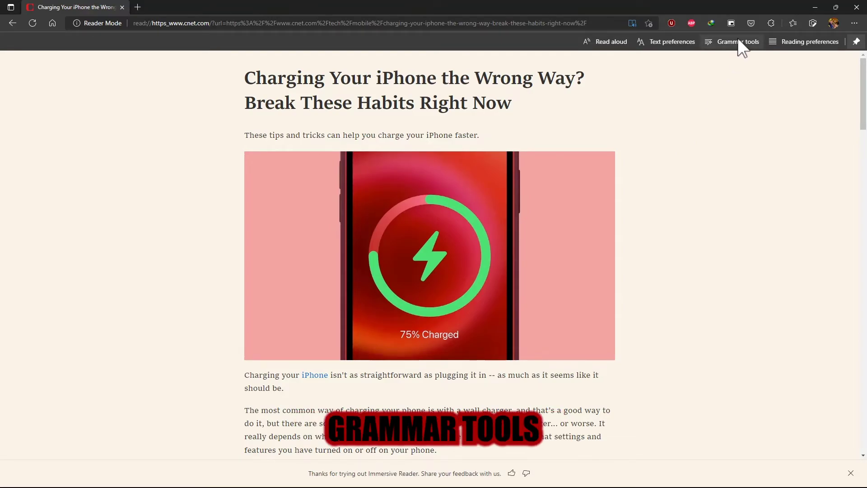
left_click(607, 42)
left_click(816, 43)
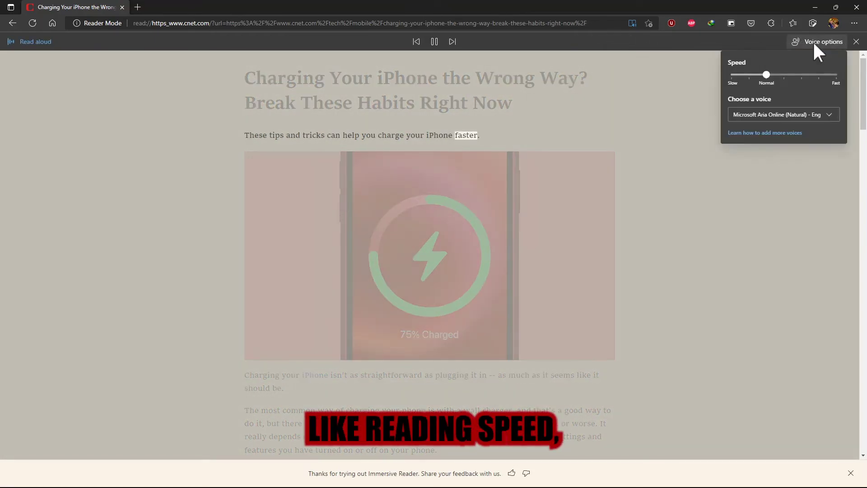
left_click(785, 75)
left_click(792, 119)
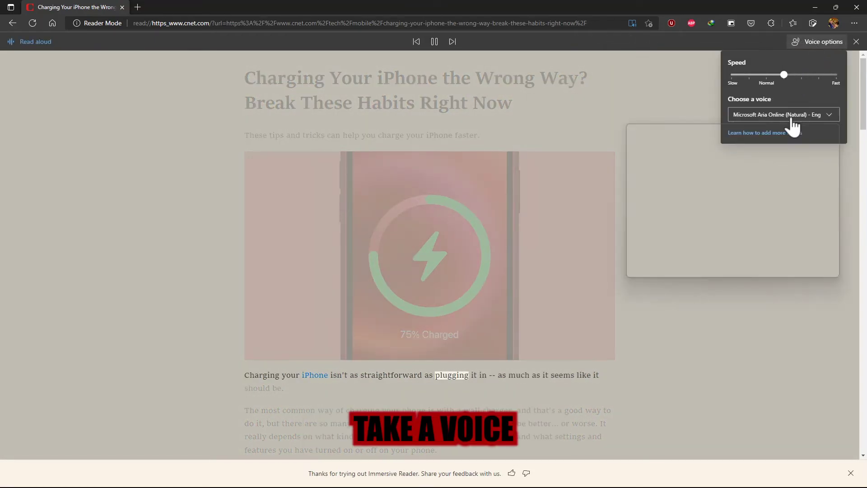